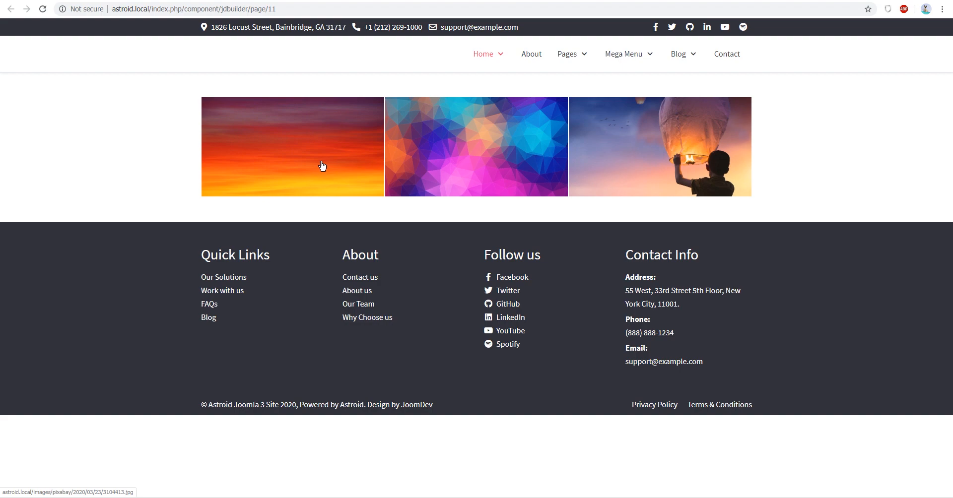
# Open the sunset image in the gallery's lightbox on the live page and preview it in full screen
pyautogui.click(321, 166)
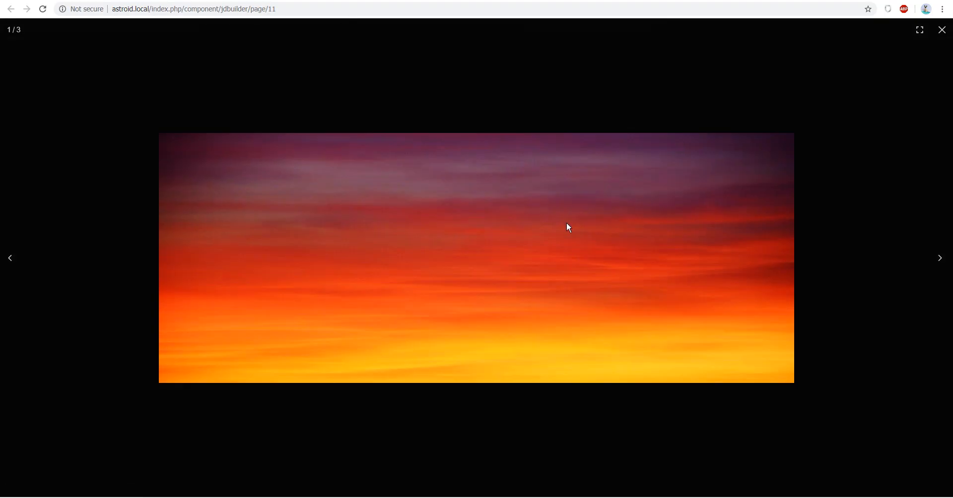
pyautogui.press('f')
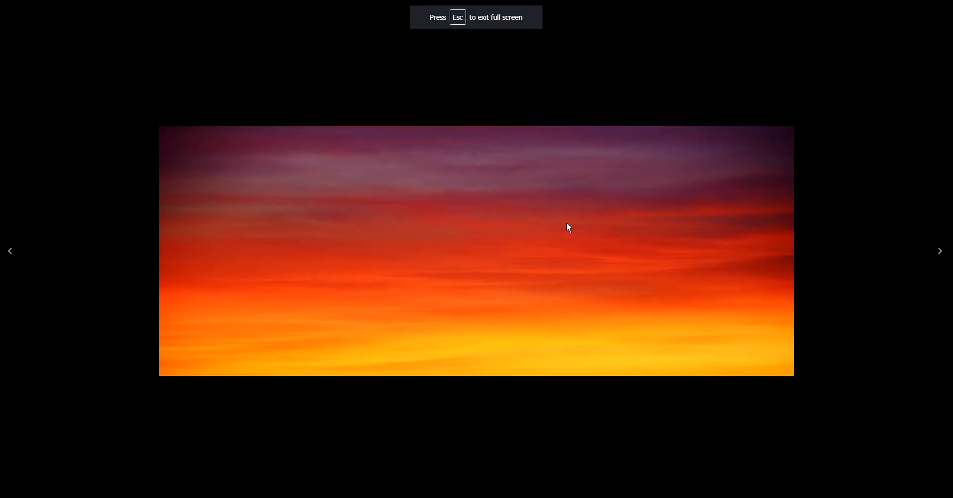
pyautogui.press('Escape')
# Browse back and forth through the gallery images in the lightbox and close it
pyautogui.press('Right')
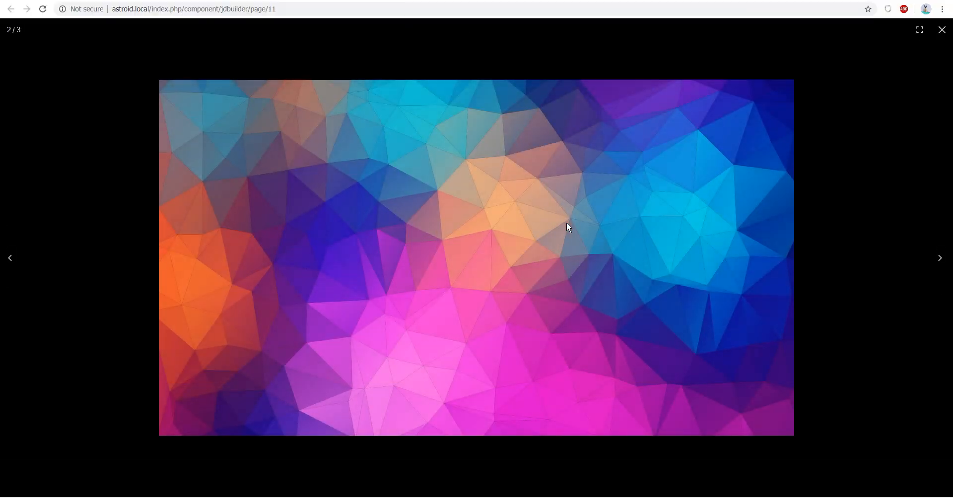
pyautogui.press('Right')
pyautogui.press('Right')
pyautogui.press('Right')
pyautogui.press('Right')
pyautogui.press('Right')
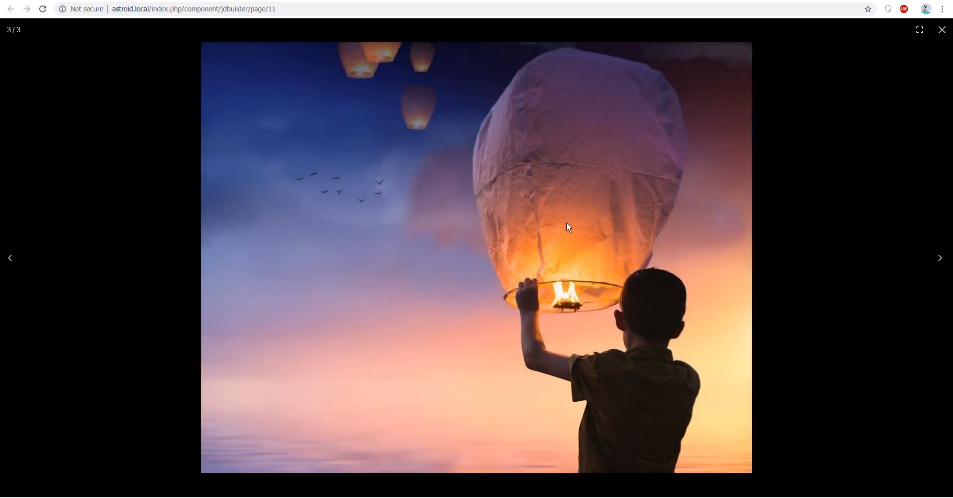
pyautogui.press('Left')
pyautogui.press('Left')
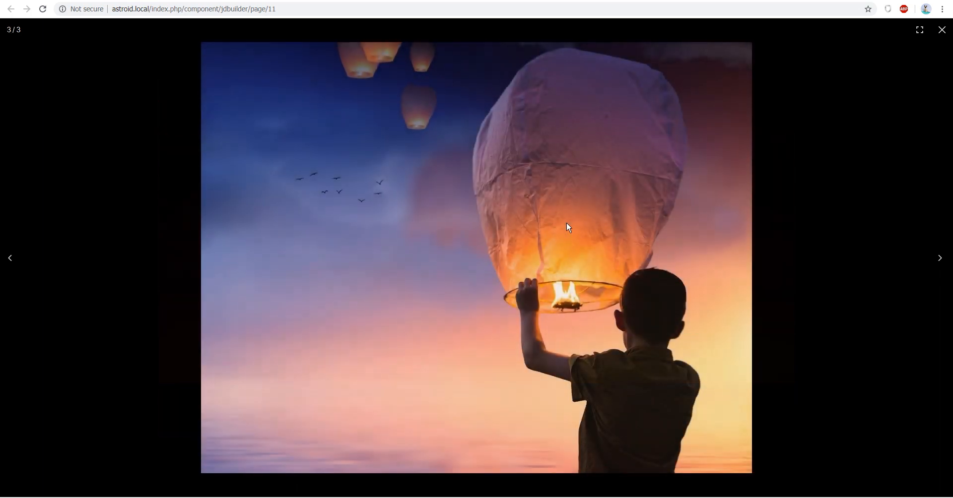
pyautogui.click(942, 30)
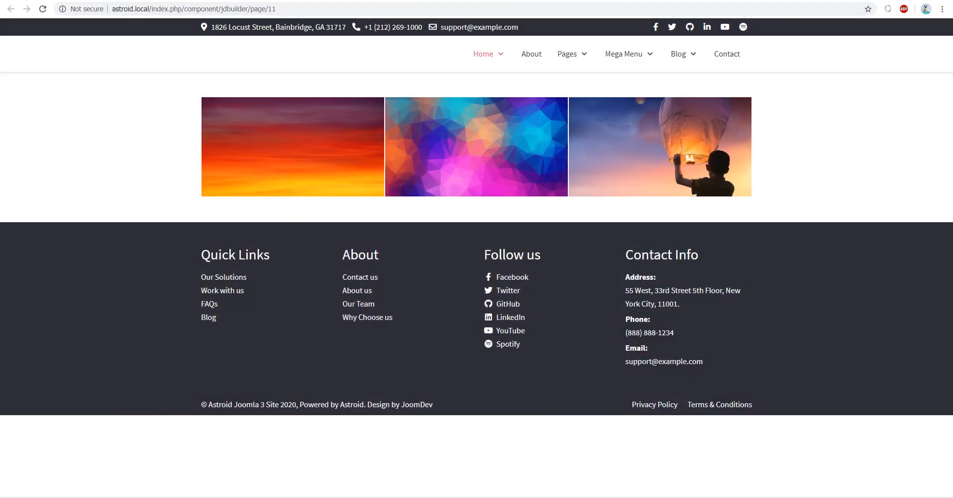
# Check the lightbox option in the Gallery element's general settings in JD Builder
pyautogui.click(149, 1)
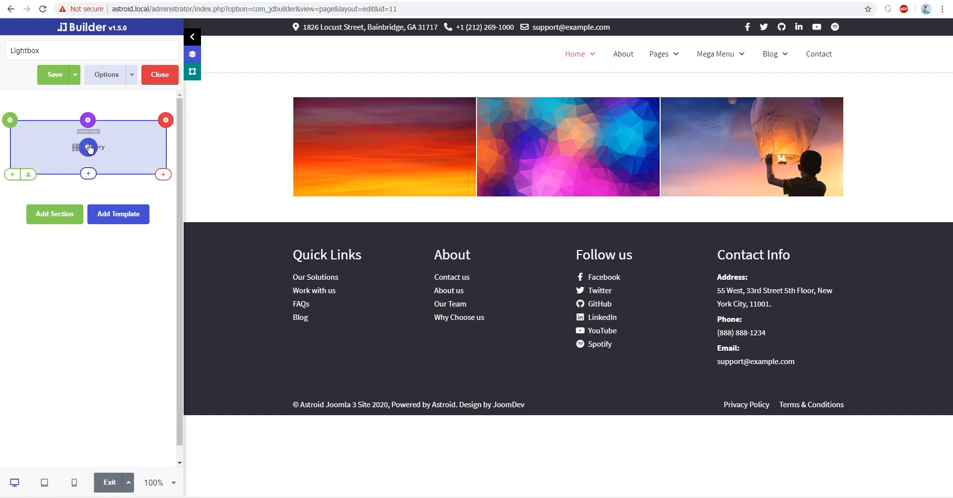
pyautogui.moveTo(90, 149)
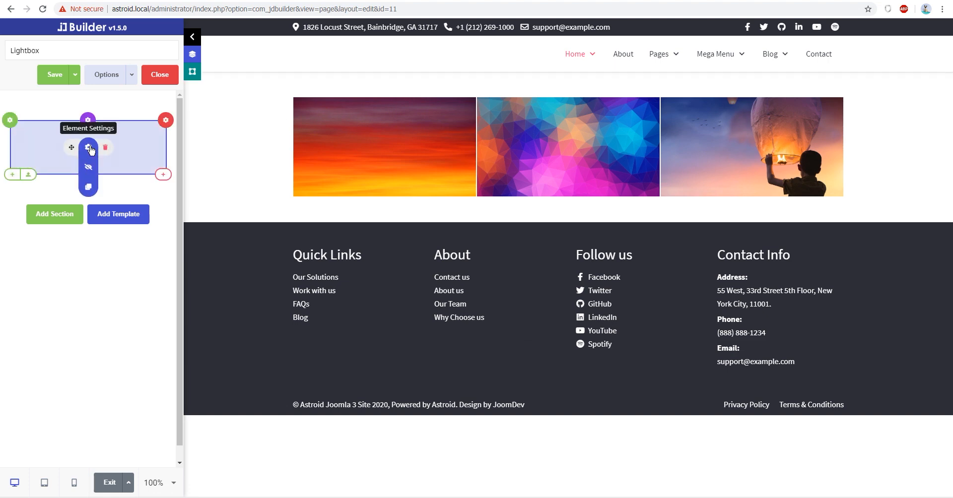
pyautogui.click(91, 148)
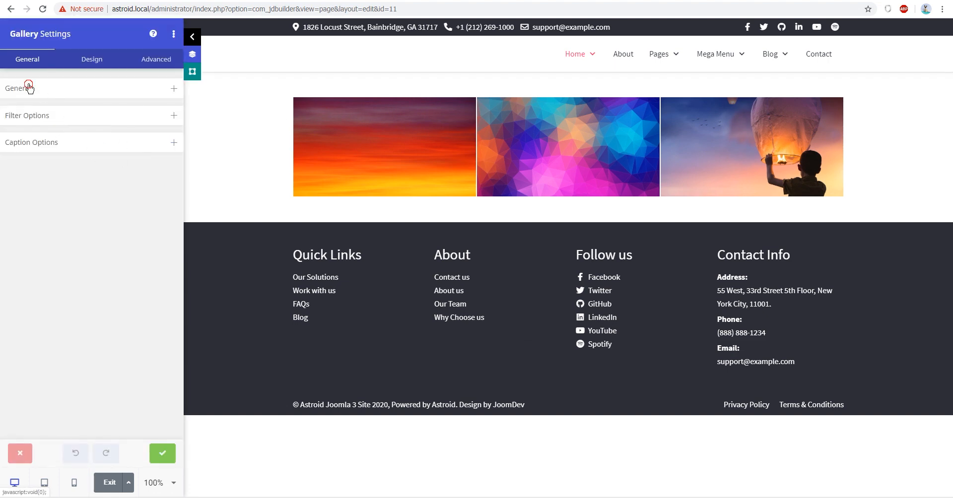
pyautogui.click(55, 87)
pyautogui.scroll(-2, 96, 233)
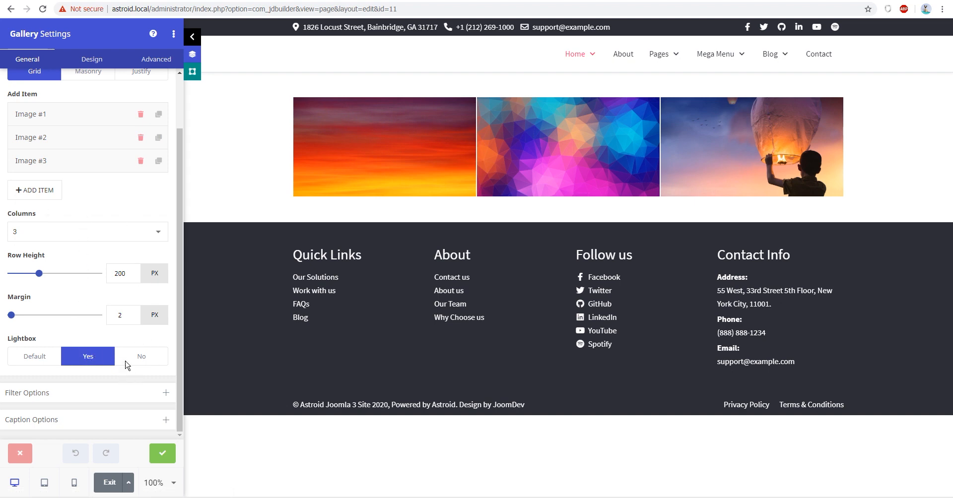
pyautogui.click(162, 453)
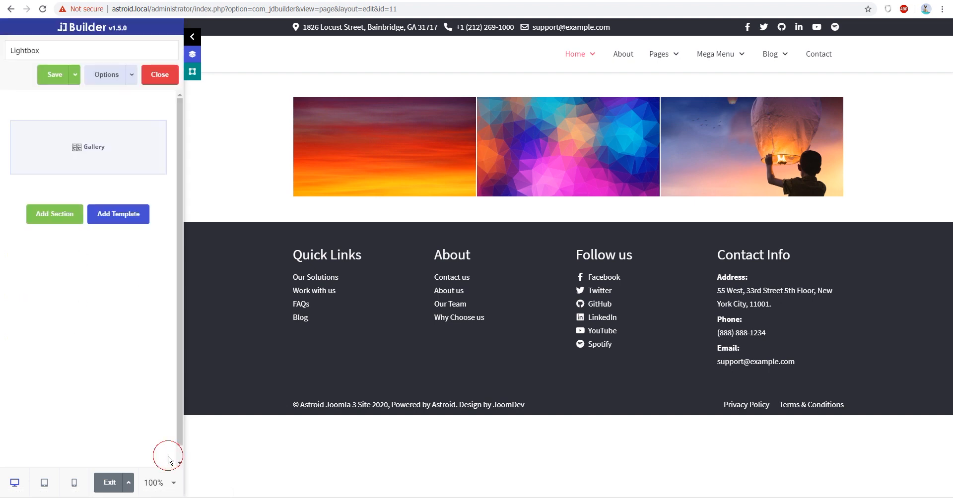
# Open the global lightbox component options and try turning the lightbox off and back on
pyautogui.click(132, 74)
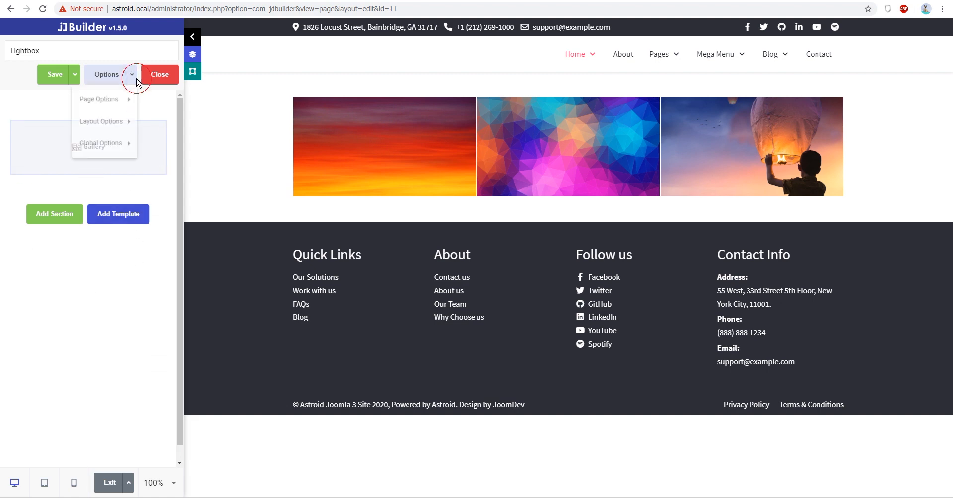
pyautogui.moveTo(119, 154)
pyautogui.click(172, 195)
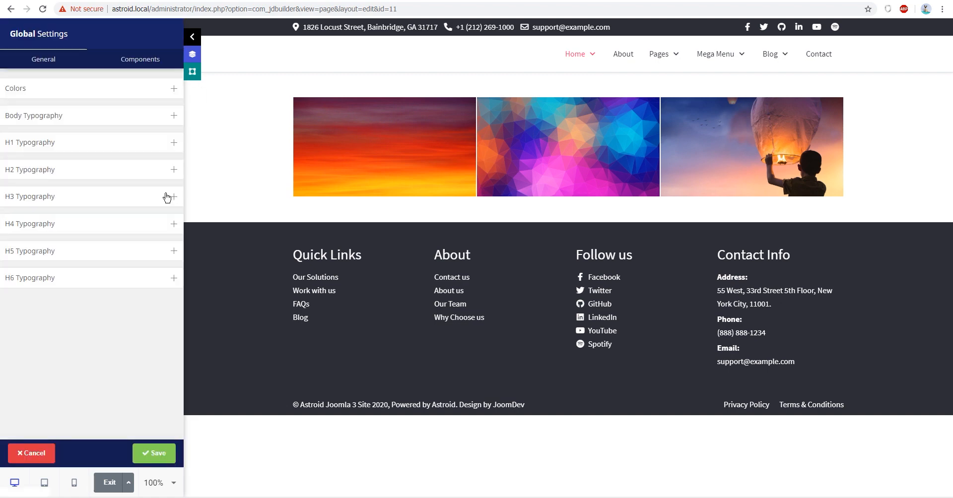
pyautogui.click(139, 63)
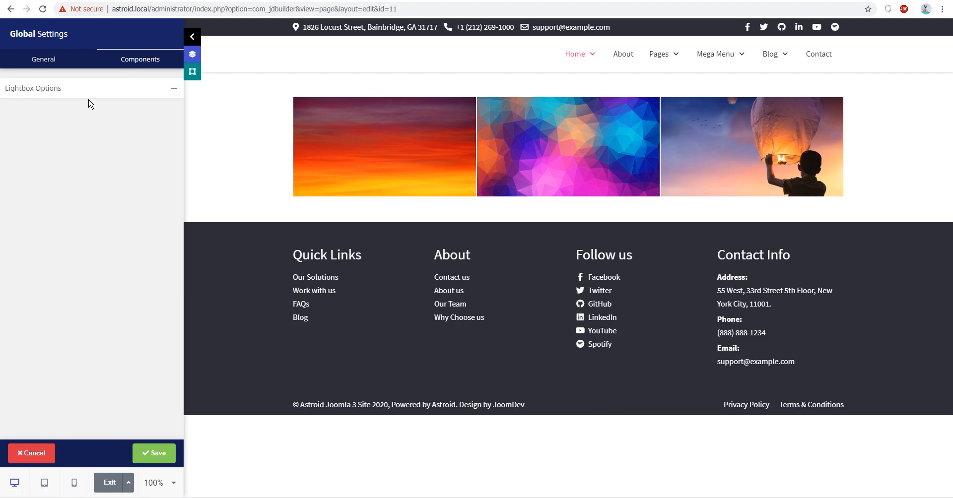
pyautogui.click(29, 90)
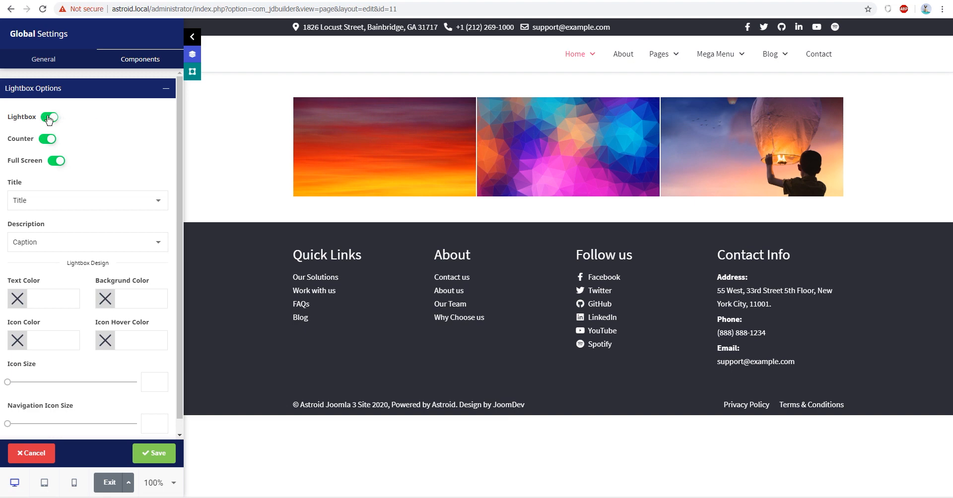
pyautogui.click(48, 118)
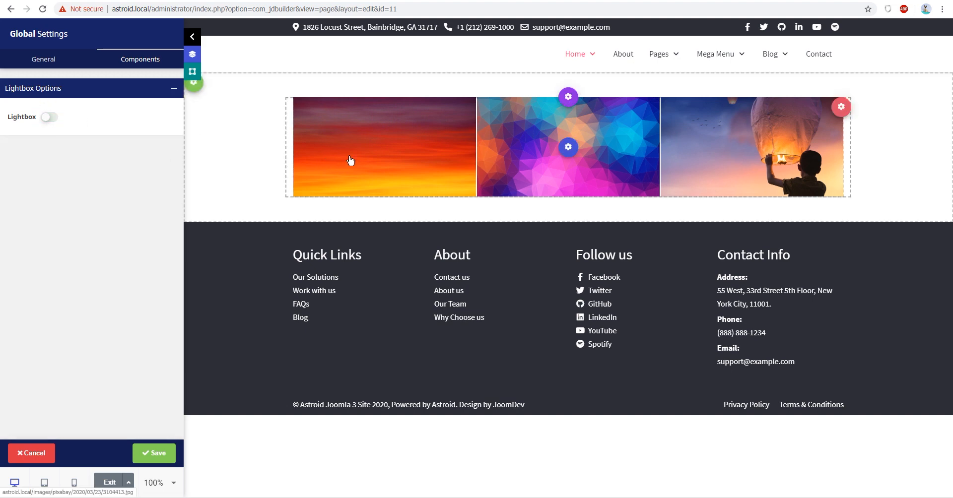
pyautogui.click(49, 118)
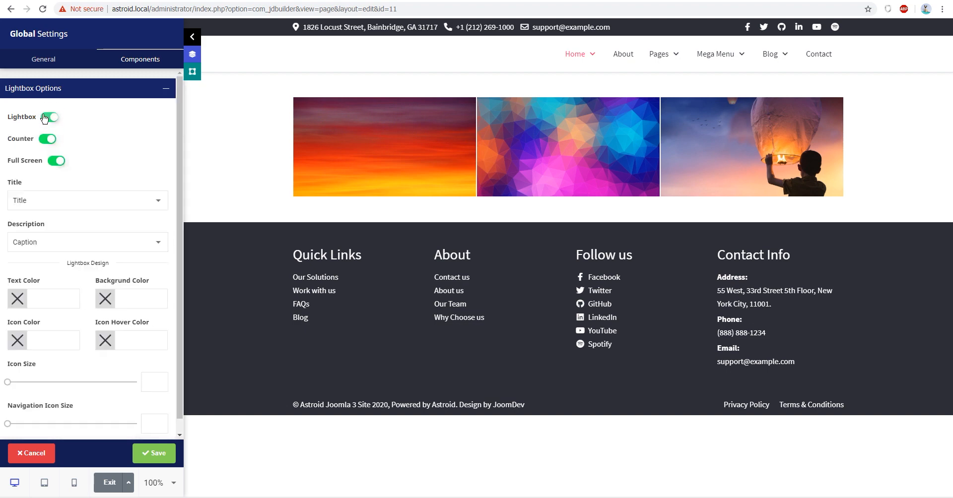
# Disable the lightbox counter, save the global settings, and test the sunset image on the live page
pyautogui.click(48, 141)
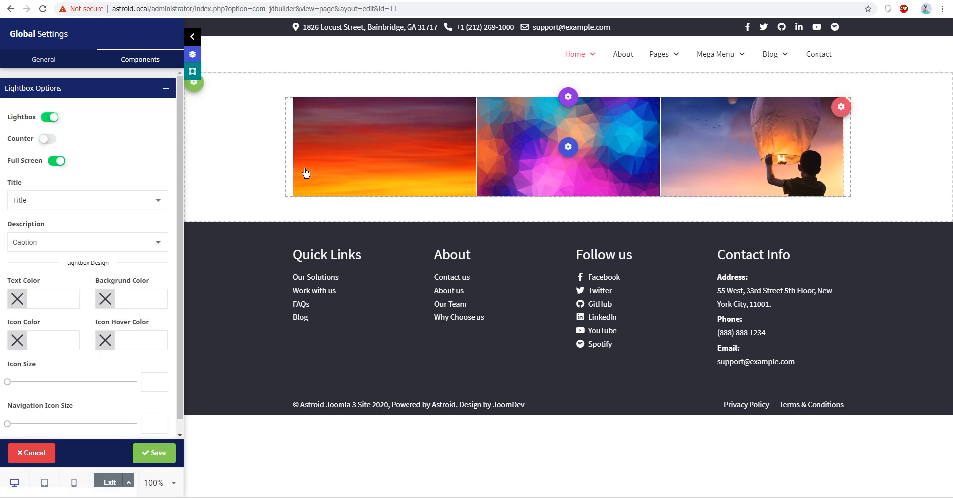
pyautogui.click(153, 455)
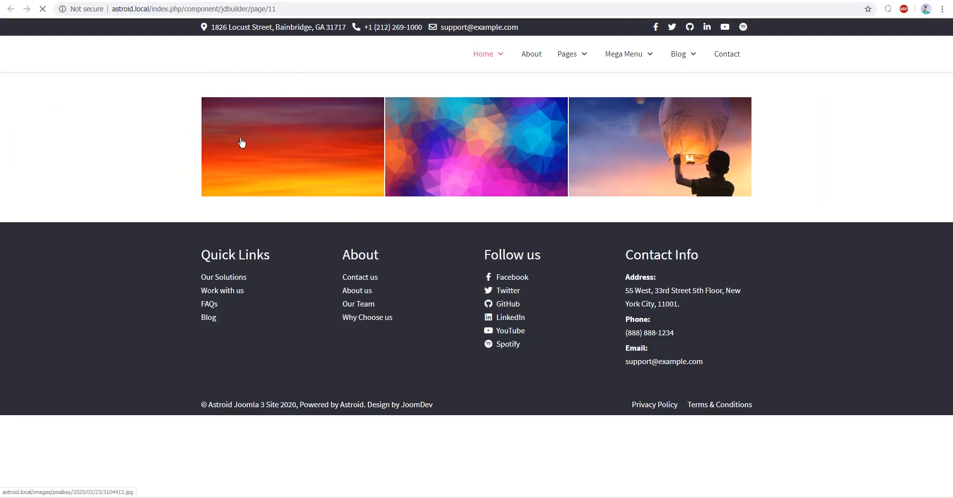
pyautogui.click(265, 164)
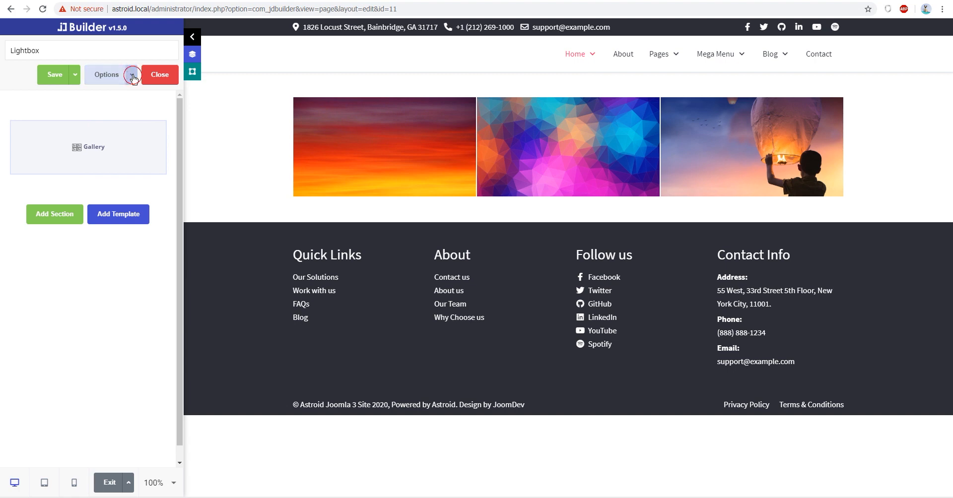
# Re-enable the counter in the global lightbox options and save the settings
pyautogui.click(119, 74)
pyautogui.moveTo(119, 131)
pyautogui.moveTo(111, 148)
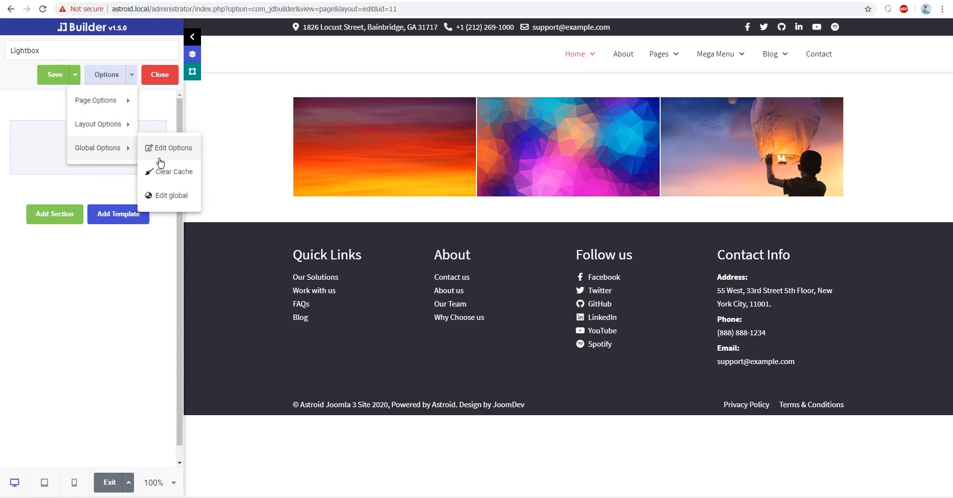
pyautogui.click(165, 196)
pyautogui.click(140, 59)
pyautogui.click(34, 88)
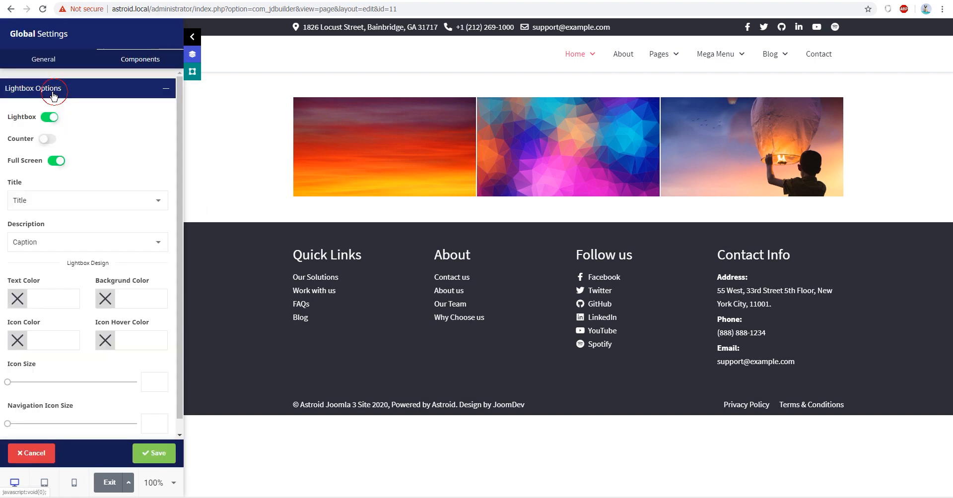
pyautogui.click(48, 139)
pyautogui.click(154, 453)
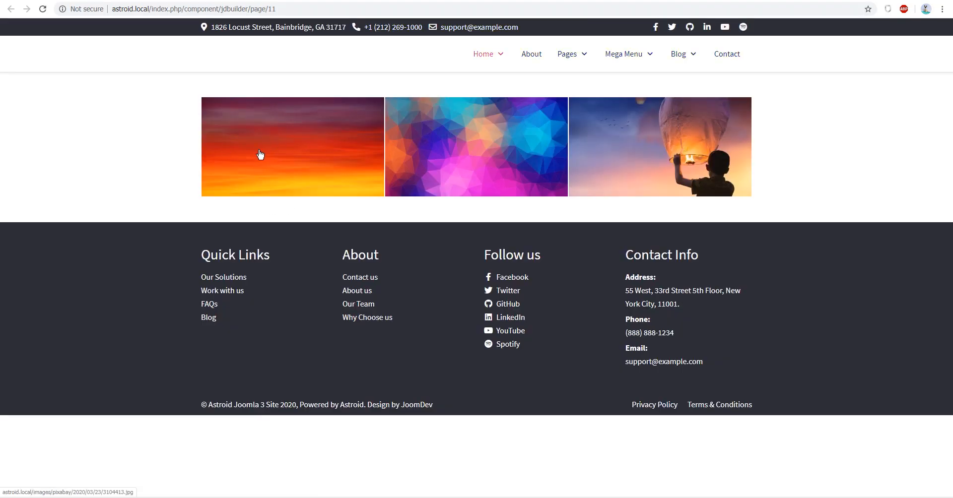
# Check the image counter in the live page's lightbox while moving to the second image, and close it
pyautogui.click(259, 153)
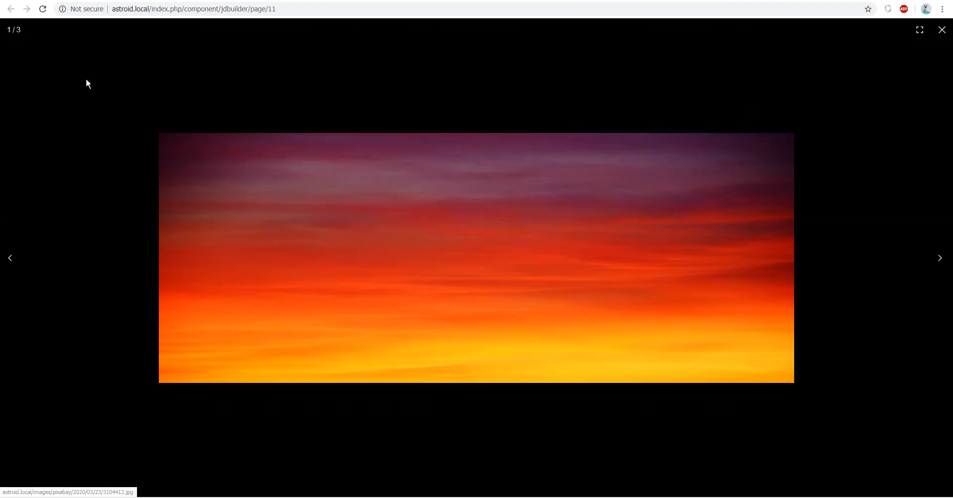
pyautogui.moveTo(7, 29); pyautogui.dragTo(52, 64)
pyautogui.moveTo(213, 156); pyautogui.dragTo(169, 156)
pyautogui.moveTo(347, 169); pyautogui.dragTo(99, 129)
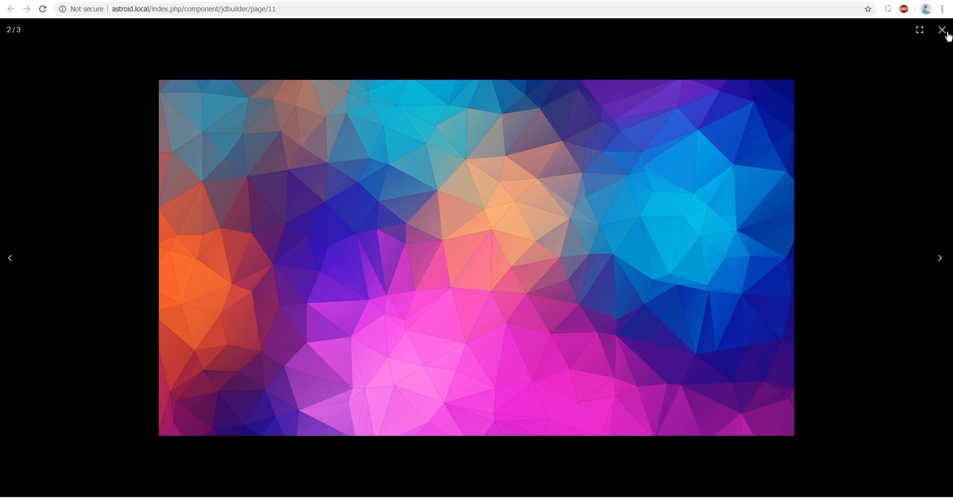
pyautogui.click(947, 32)
# Turn off both the full screen and counter options in the builder's global lightbox settings
pyautogui.click(99, 1)
pyautogui.click(133, 74)
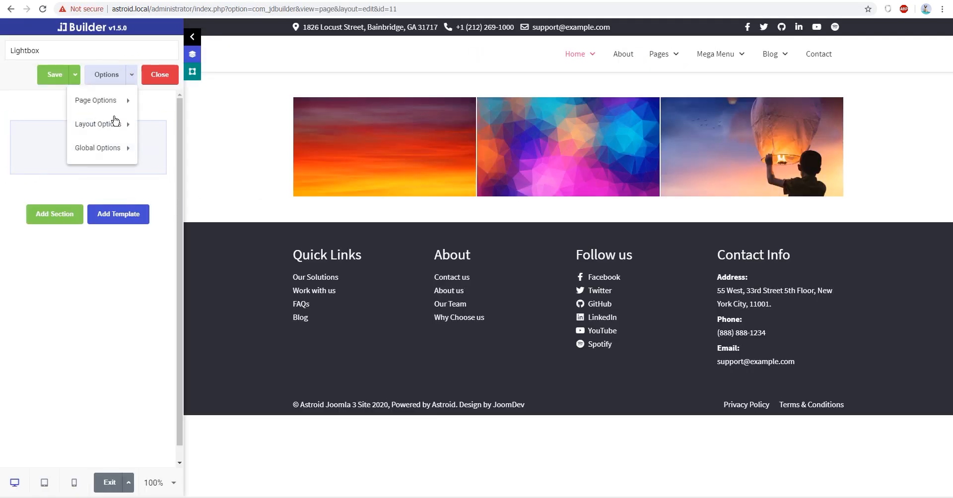
pyautogui.moveTo(106, 149)
pyautogui.click(155, 199)
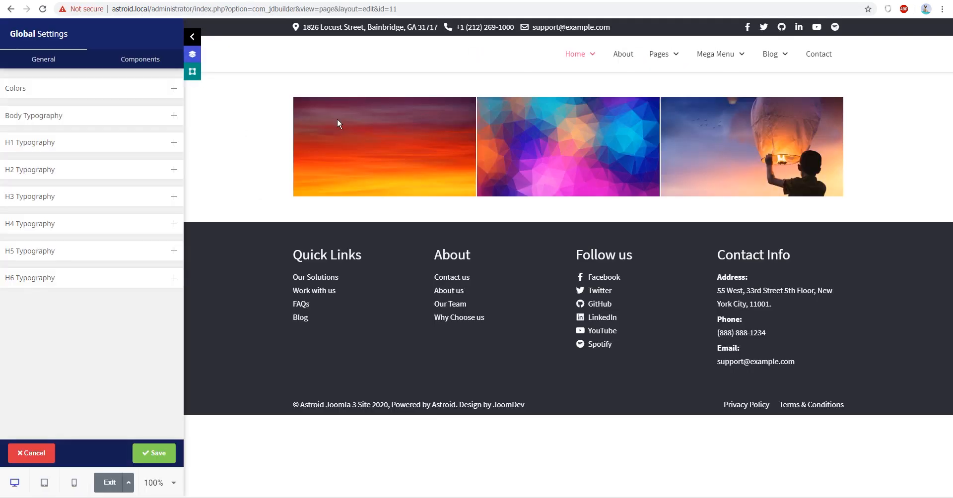
pyautogui.click(143, 60)
pyautogui.click(90, 89)
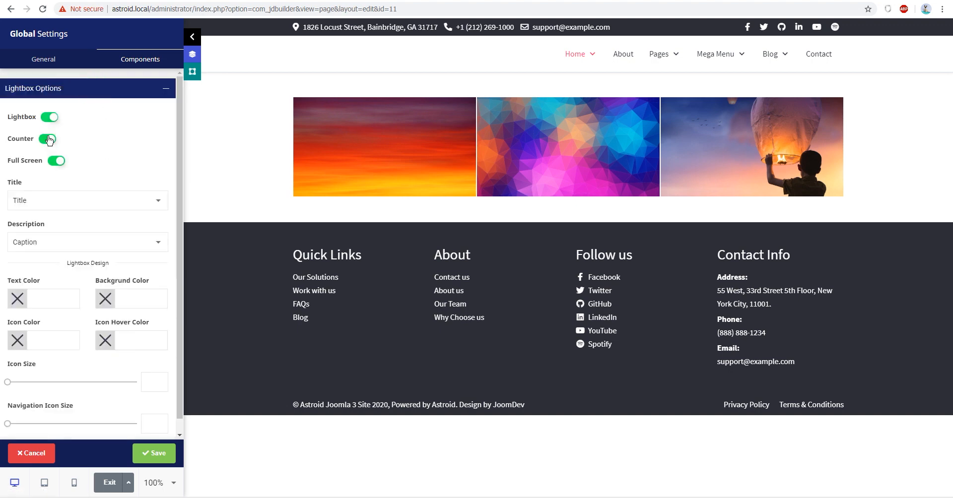
pyautogui.click(57, 162)
pyautogui.click(49, 143)
# Review the available text sources for the lightbox title and description, keeping Title and Caption
pyautogui.click(77, 200)
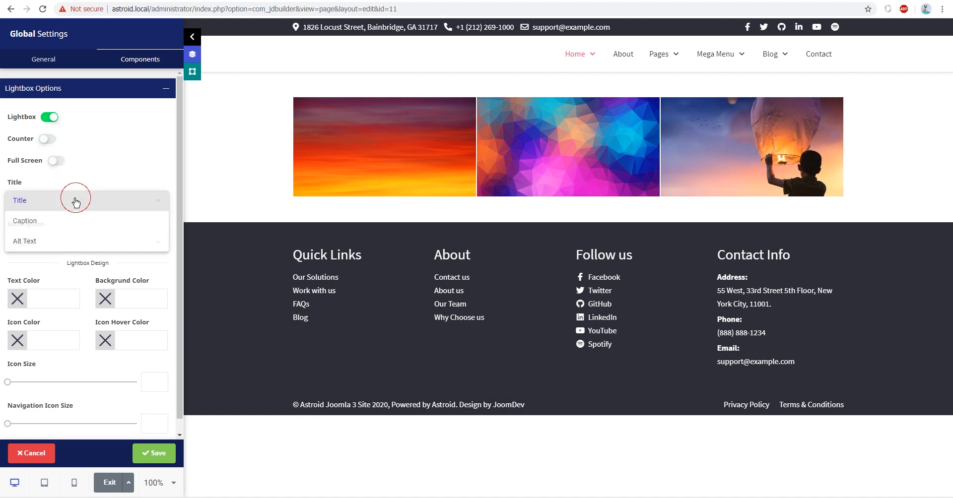
pyautogui.click(40, 209)
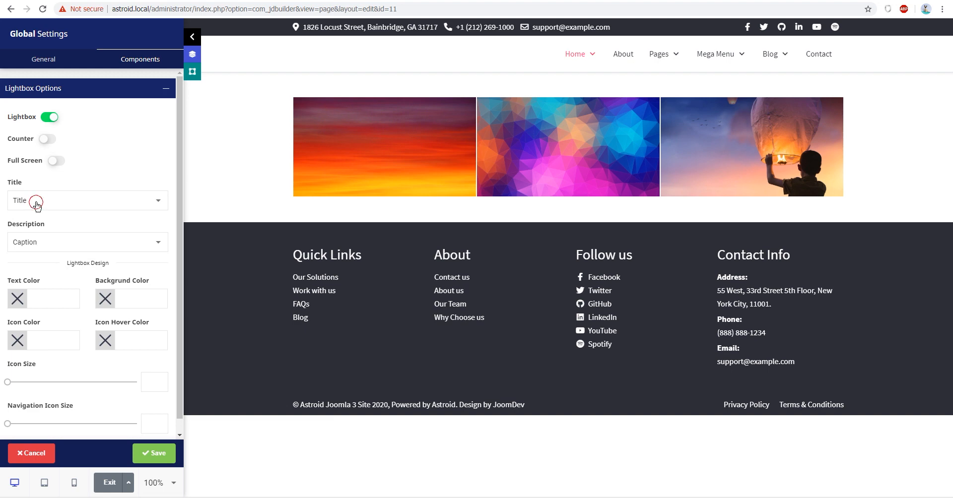
pyautogui.click(36, 203)
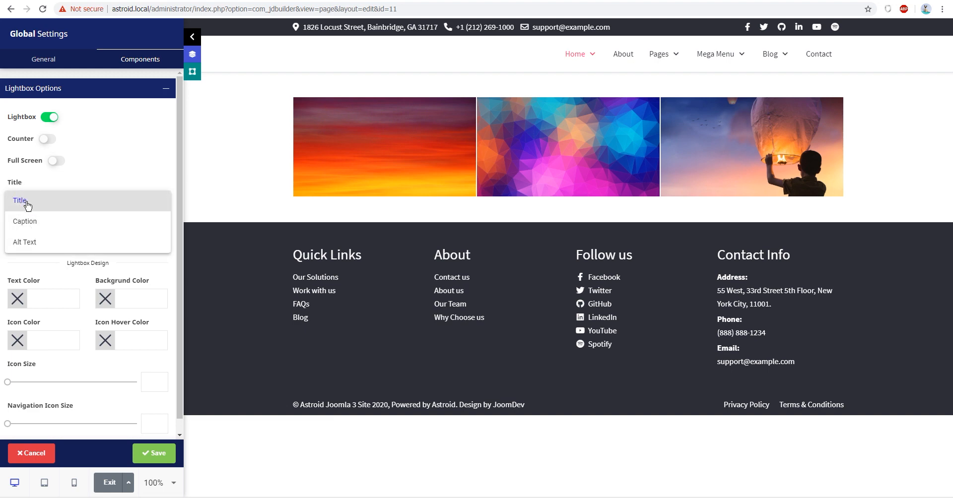
pyautogui.click(97, 166)
pyautogui.click(52, 241)
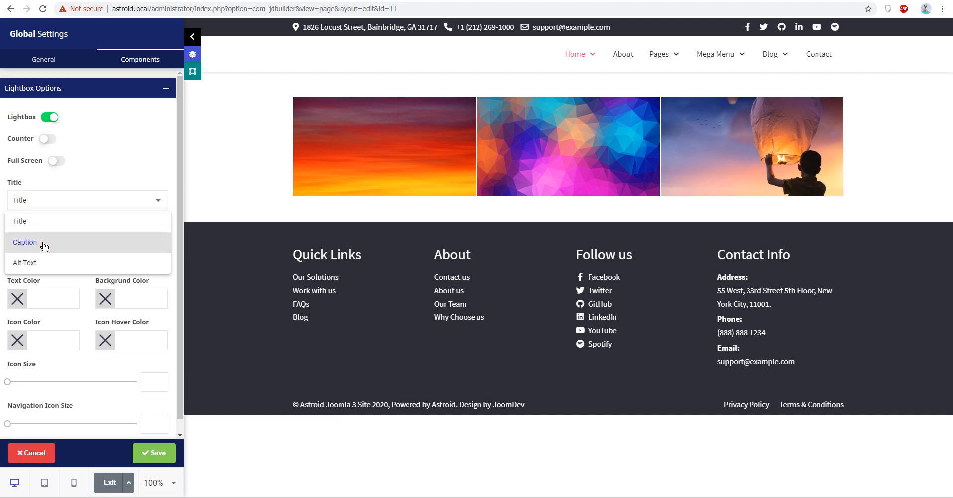
pyautogui.click(94, 176)
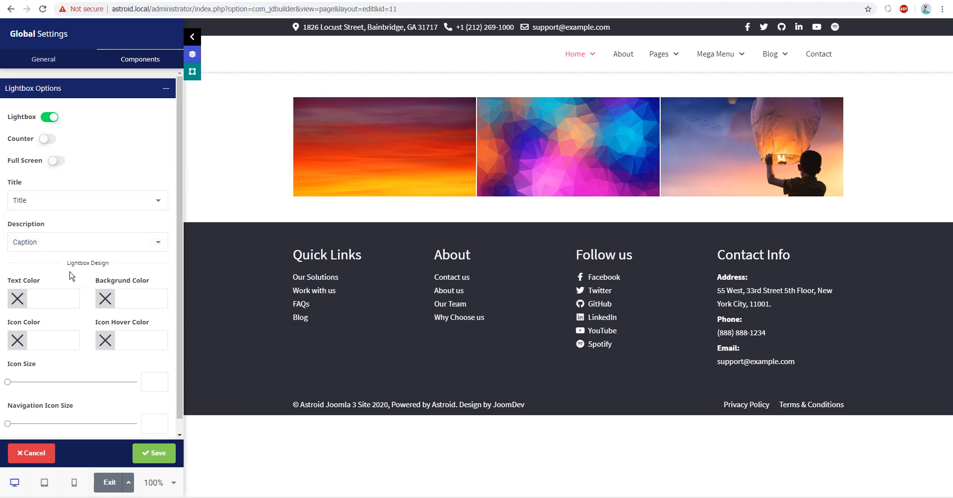
# Set the lightbox background color to a bright red
pyautogui.scroll(-1, 70, 276)
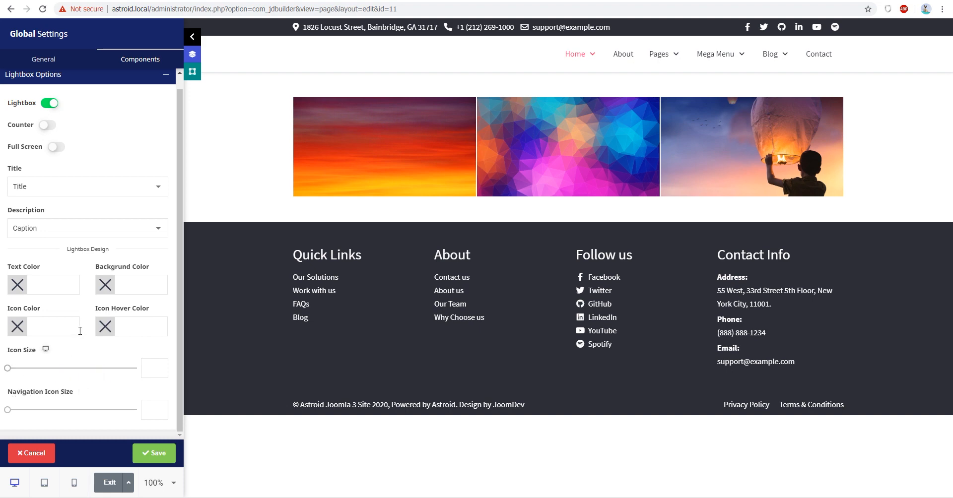
pyautogui.click(102, 284)
pyautogui.moveTo(122, 325); pyautogui.dragTo(149, 299)
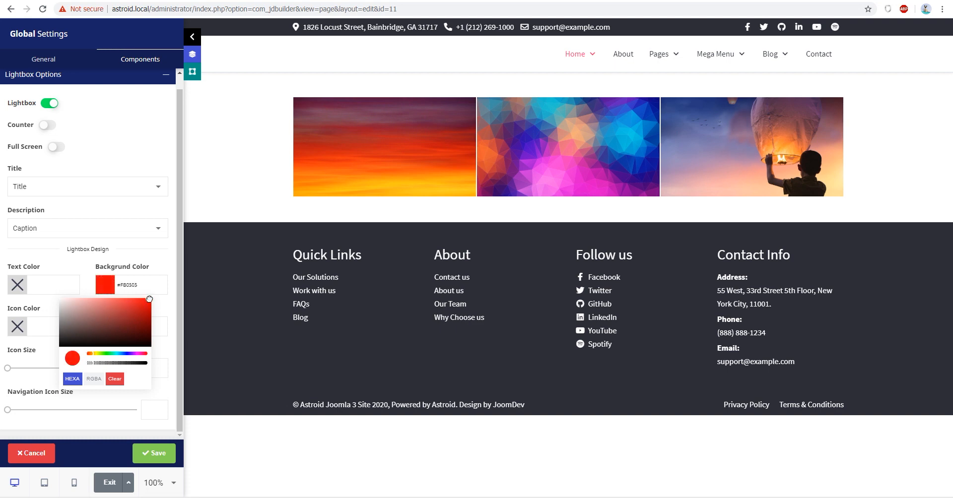
# Set the lightbox icon color to white (#FFFFFF), the icon size to 34 and the navigation icon size to 32, and save the global settings
pyautogui.click(137, 255)
pyautogui.click(17, 328)
pyautogui.moveTo(80, 352); pyautogui.dragTo(23, 368)
pyautogui.moveTo(5, 408); pyautogui.dragTo(22, 410)
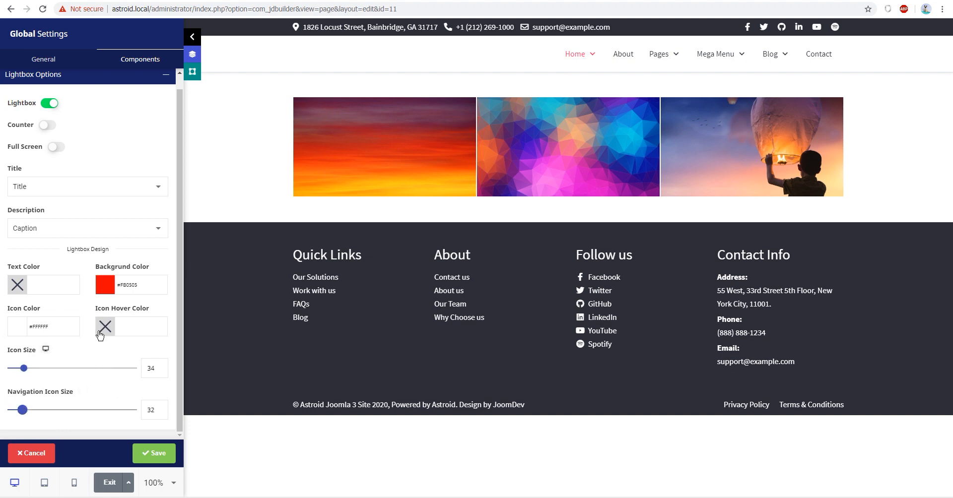
pyautogui.moveTo(45, 349)
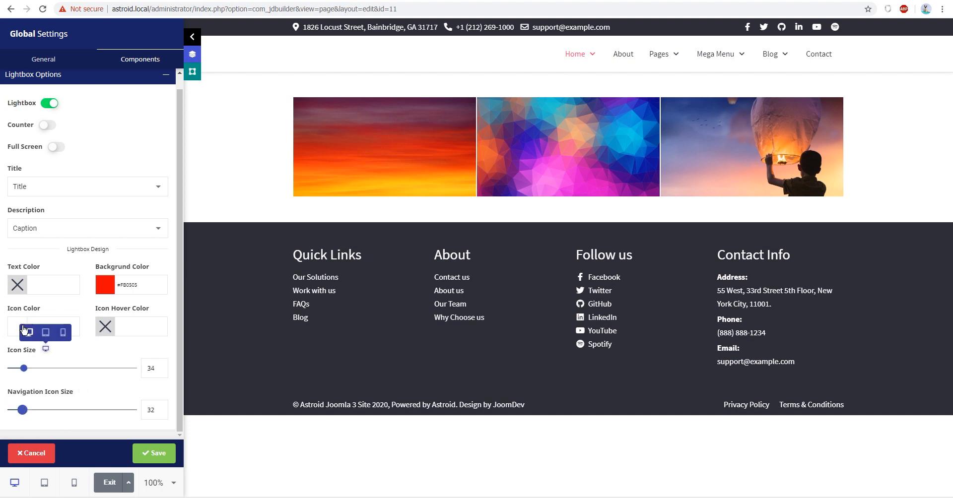
pyautogui.click(154, 453)
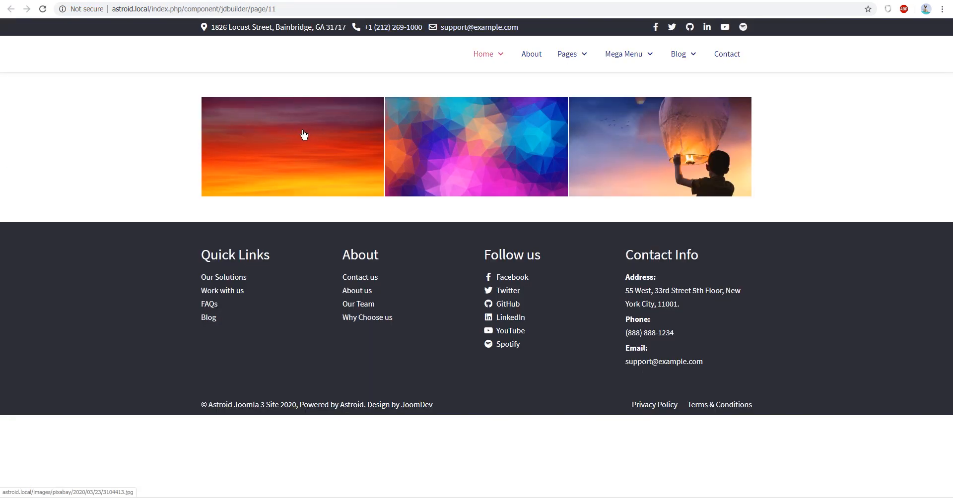
# Check the lightbox background and icon styling on the live page's first gallery image, and close the lightbox
pyautogui.click(303, 134)
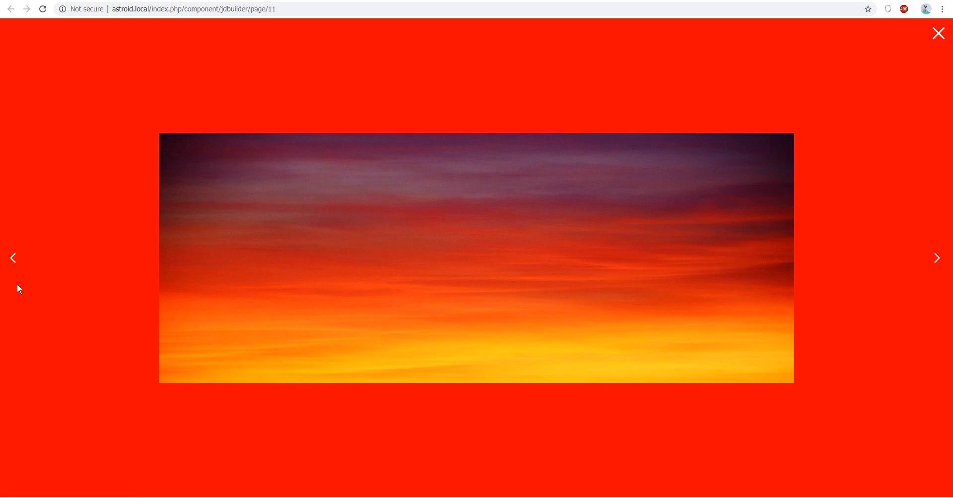
pyautogui.click(938, 34)
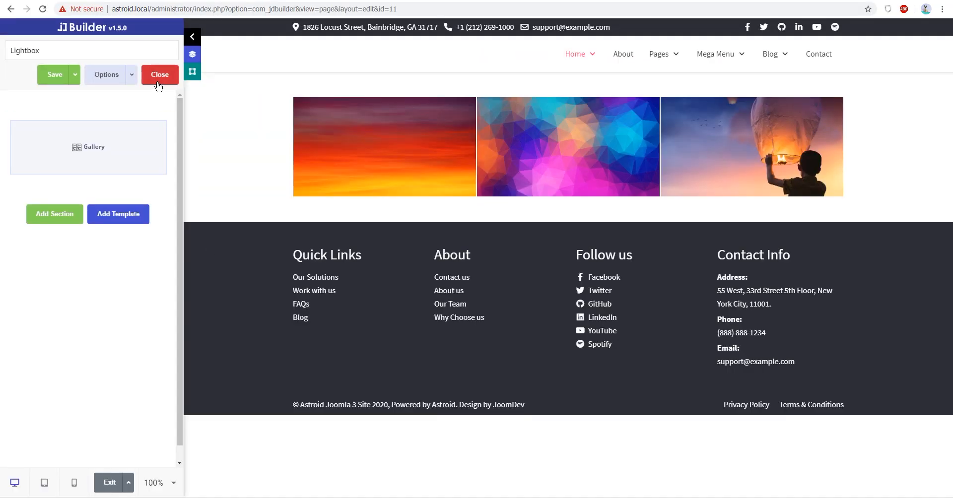
# Reopen the global lightbox options in the builder and review the title and description sources, keeping Title and Caption
pyautogui.click(131, 75)
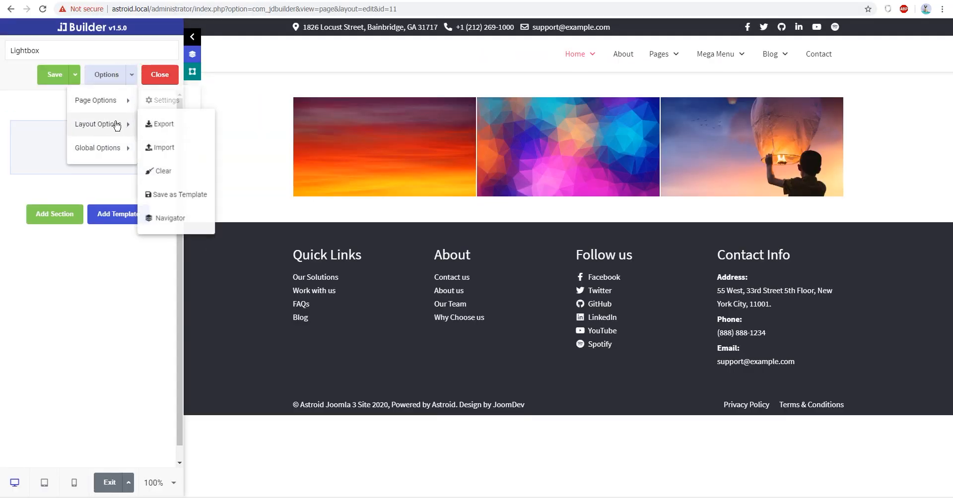
pyautogui.moveTo(124, 147)
pyautogui.click(171, 199)
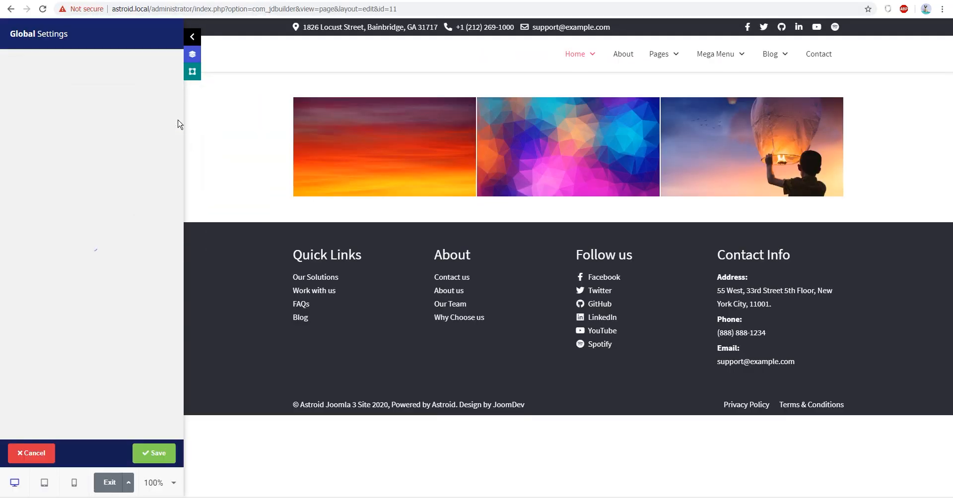
pyautogui.click(126, 64)
pyautogui.click(92, 95)
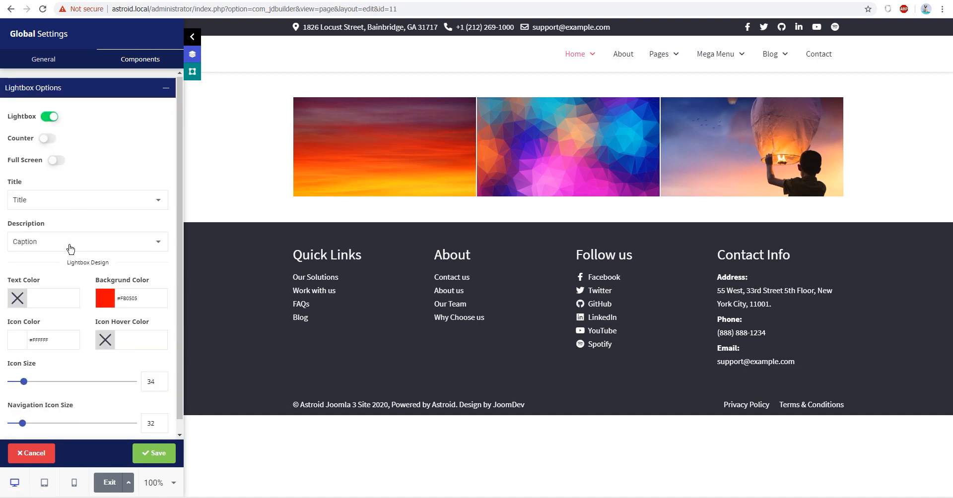
pyautogui.scroll(-1, 86, 278)
pyautogui.scroll(1, 84, 293)
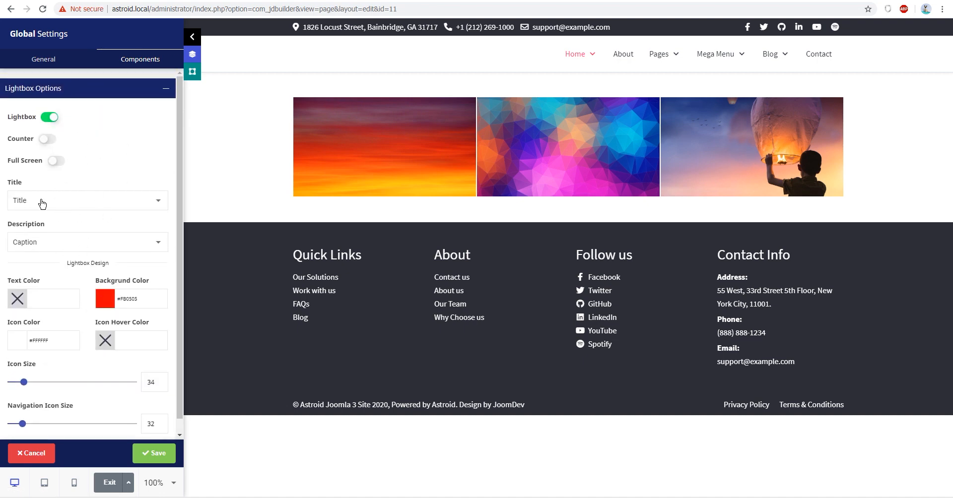
pyautogui.click(161, 452)
# Give the gallery's first image the title "This is my title" and the caption "Description", and save the page
pyautogui.click(85, 144)
pyautogui.click(42, 90)
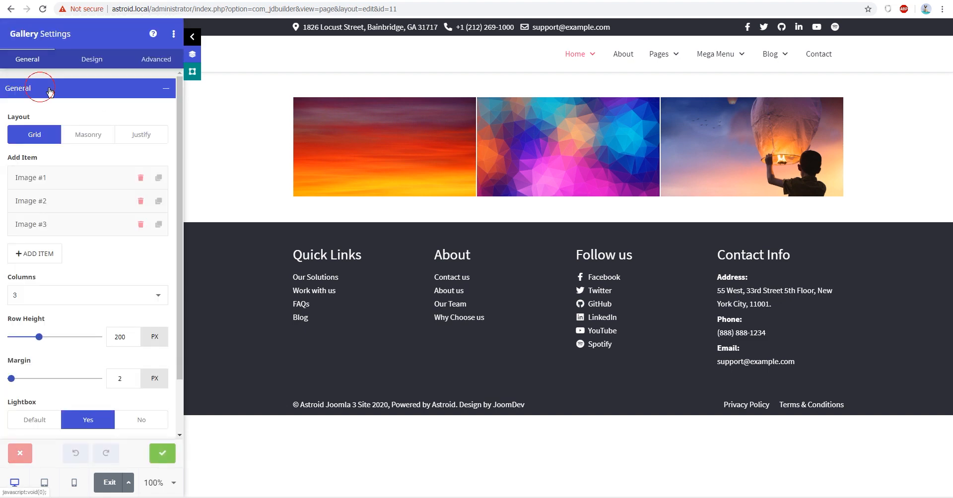
pyautogui.click(66, 186)
pyautogui.scroll(-1, 73, 285)
pyautogui.scroll(-2, 73, 285)
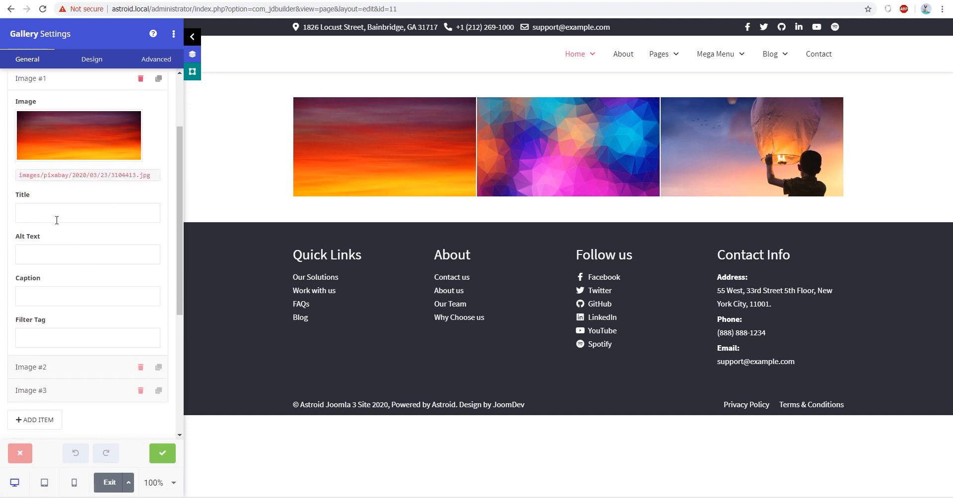
pyautogui.click(118, 219)
pyautogui.write('T')
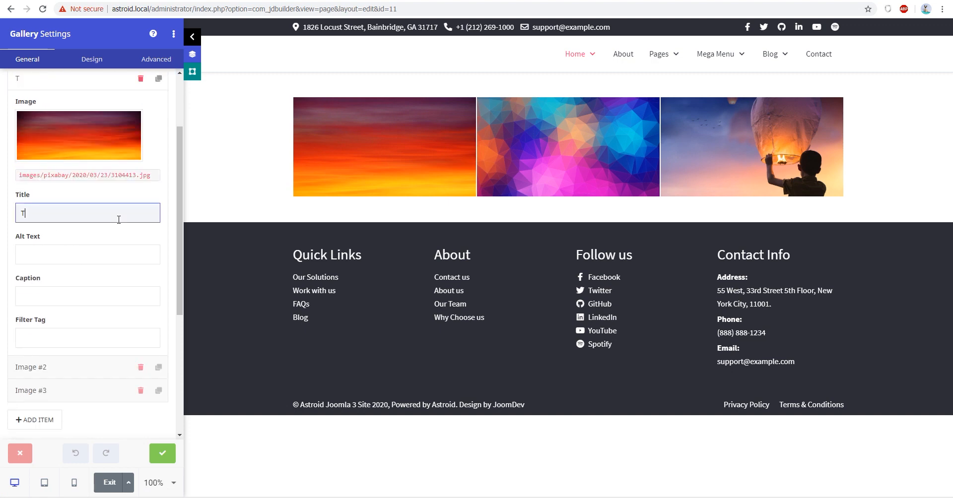
pyautogui.write('his is my title')
pyautogui.press('Tab')
pyautogui.click(57, 294)
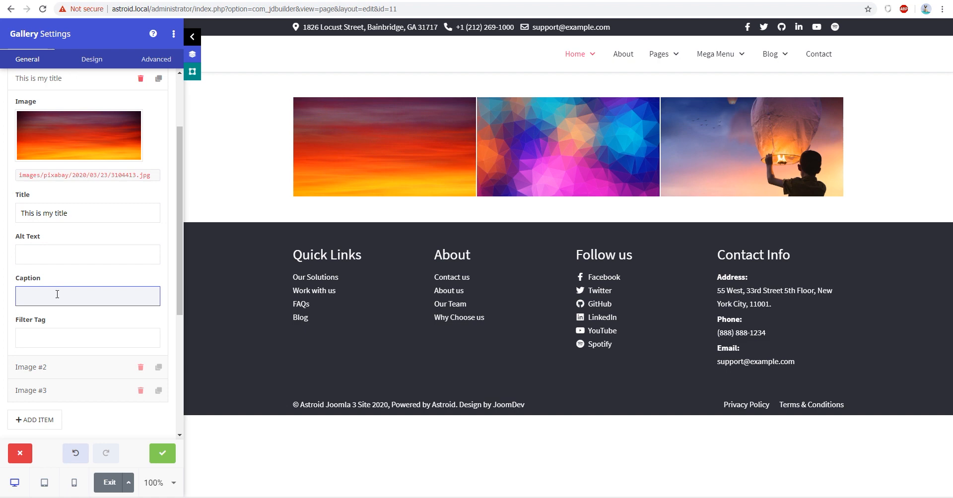
pyautogui.click(162, 454)
pyautogui.click(55, 74)
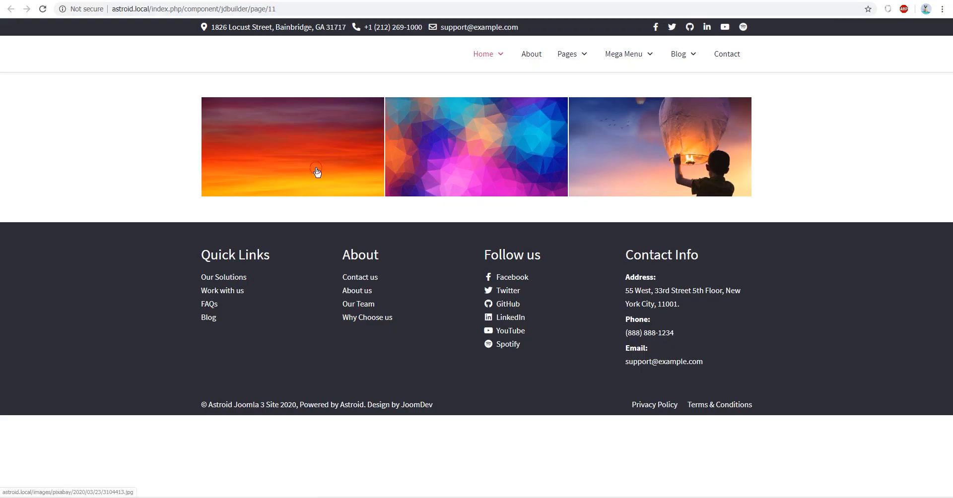
# Check the title and description under the first gallery image in the live page's lightbox
pyautogui.click(317, 174)
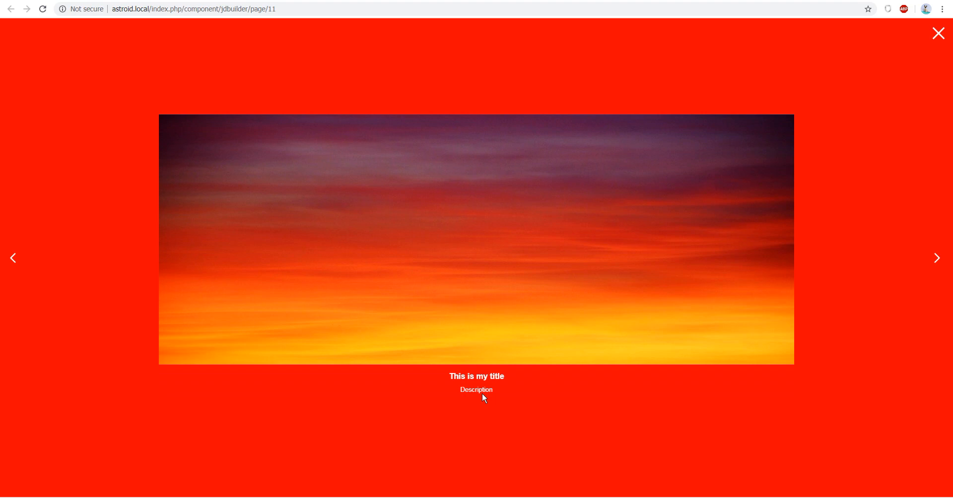
pyautogui.click(483, 393)
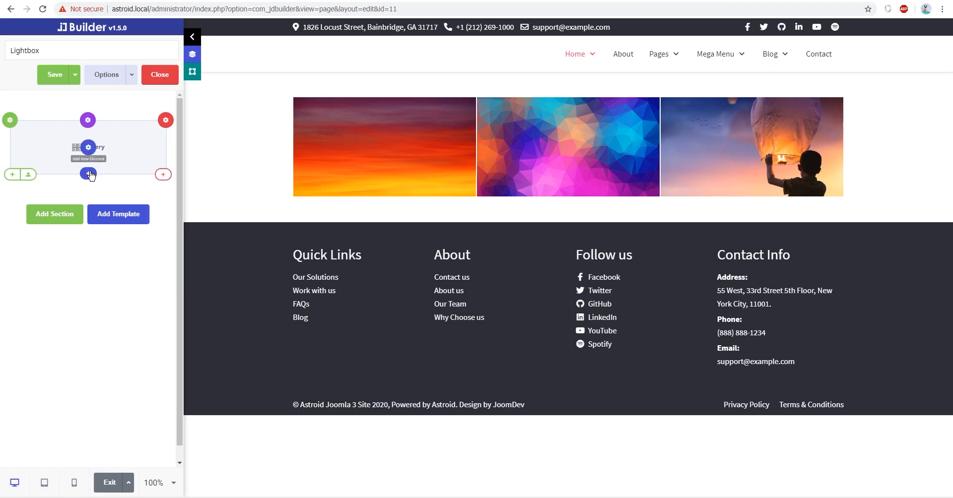
# Add an Image element below the gallery in the page layout
pyautogui.click(87, 147)
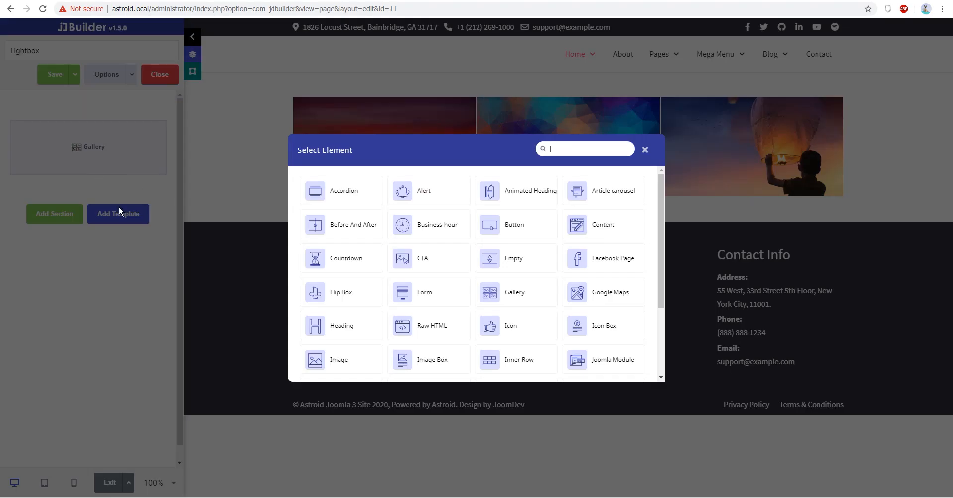
pyautogui.write('image')
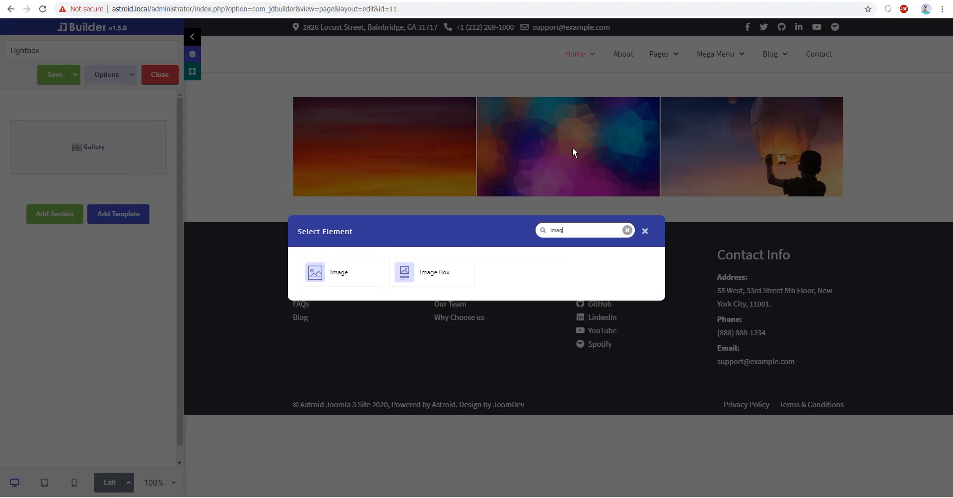
pyautogui.click(366, 260)
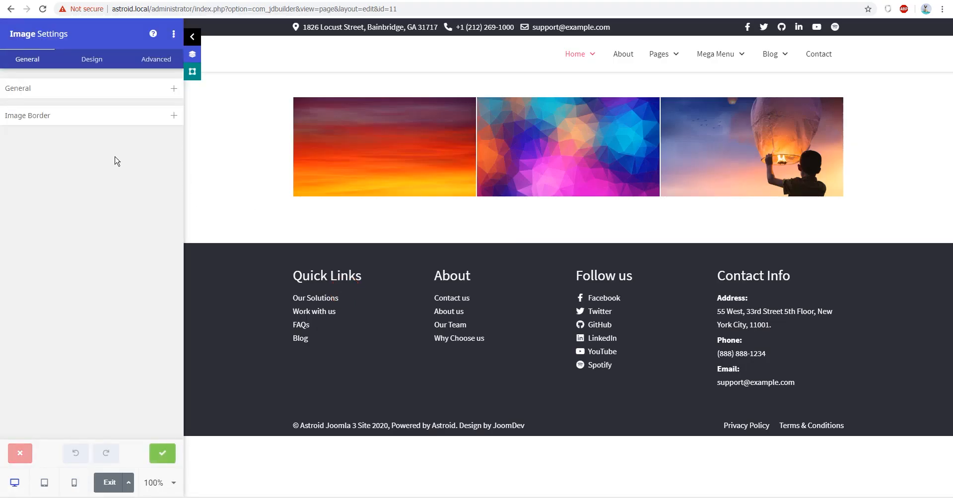
# Import the "astronomy, bright, constellation" background from Pixabay as the new element's image
pyautogui.click(50, 91)
pyautogui.click(79, 170)
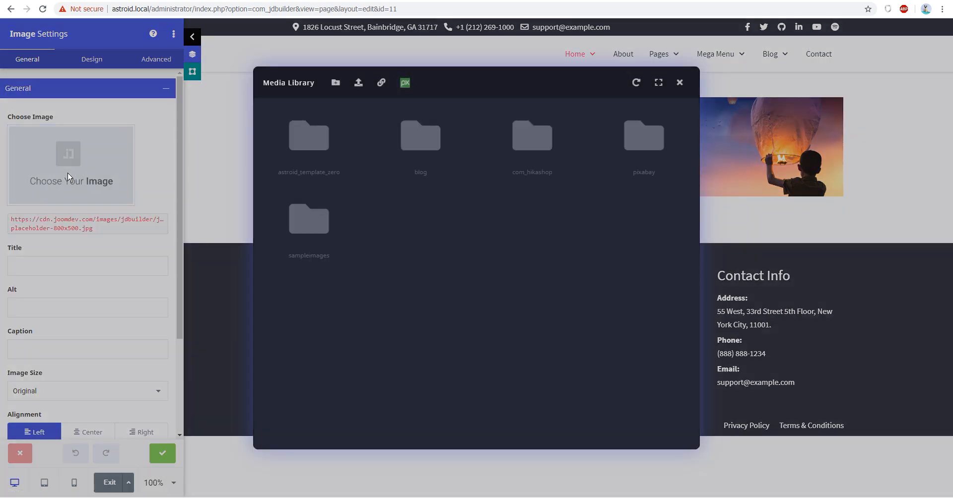
pyautogui.click(405, 82)
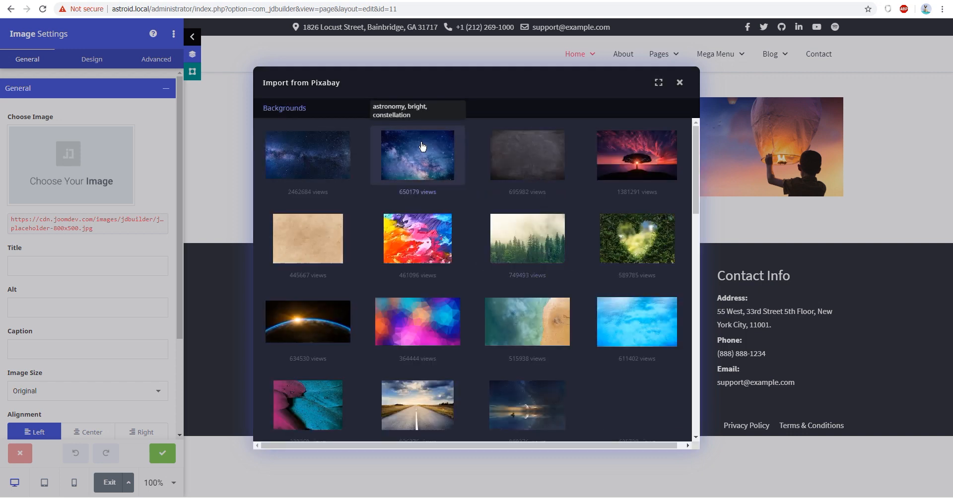
pyautogui.click(420, 150)
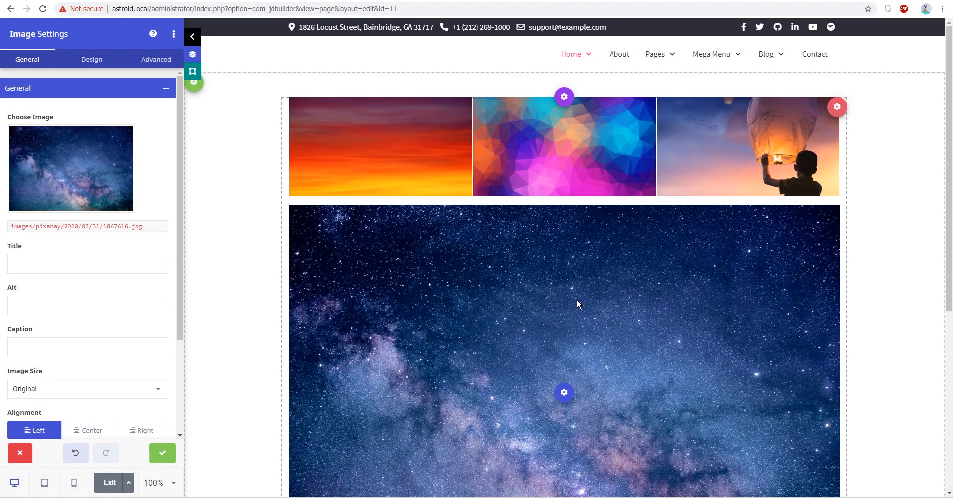
# Link the starry sky image to its Media File with the lightbox left on Default, and save the page
pyautogui.scroll(-2, 577, 300)
pyautogui.scroll(-3, 30, 330)
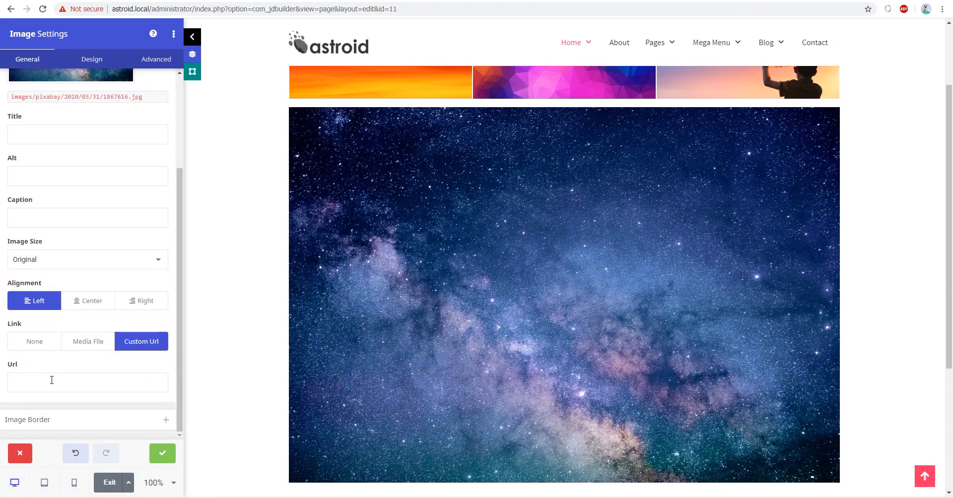
pyautogui.click(85, 343)
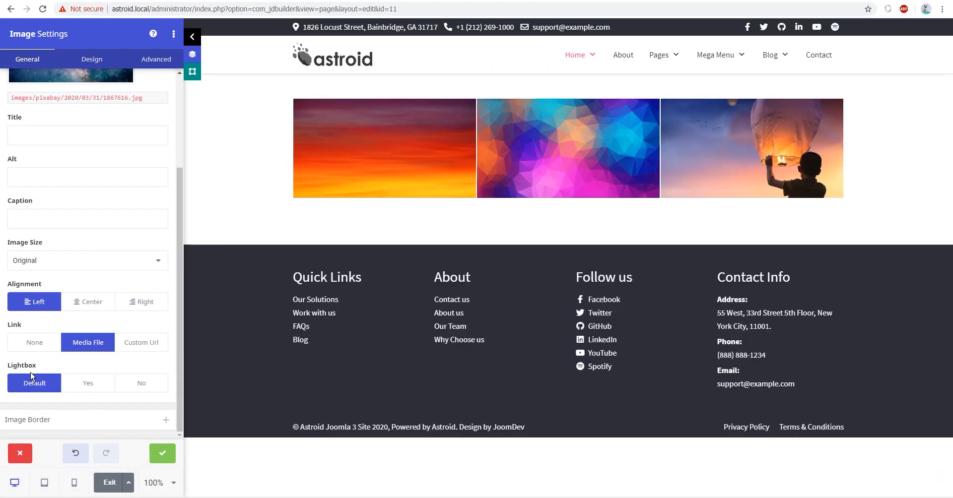
pyautogui.click(162, 452)
pyautogui.click(44, 75)
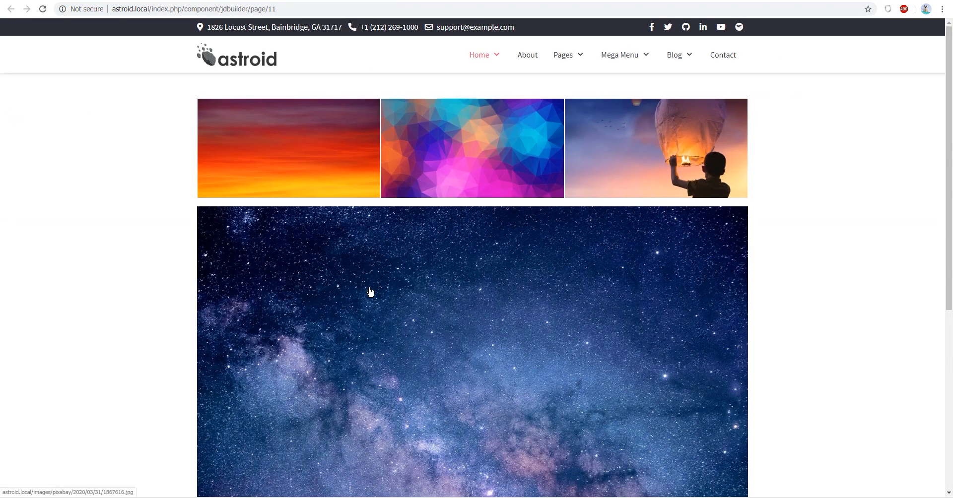
# Check the starry sky image in the live page's lightbox and close it
pyautogui.click(406, 284)
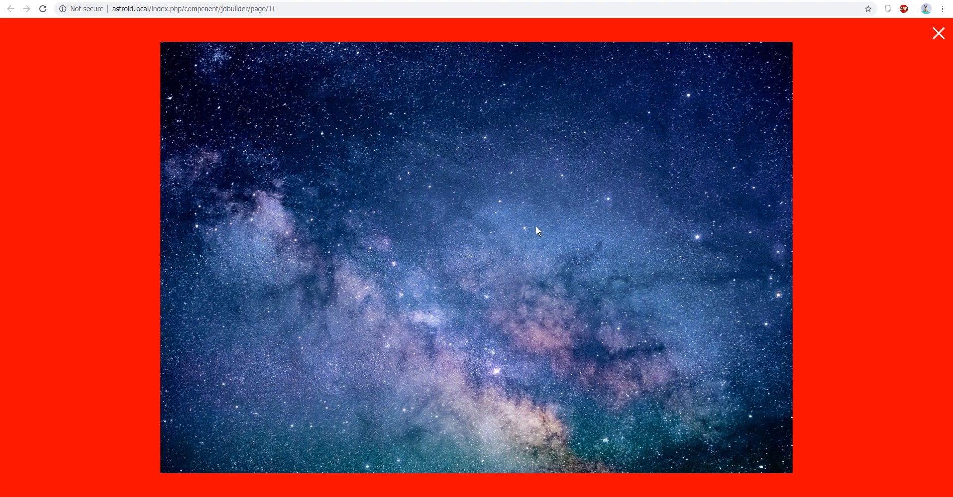
pyautogui.click(289, 199)
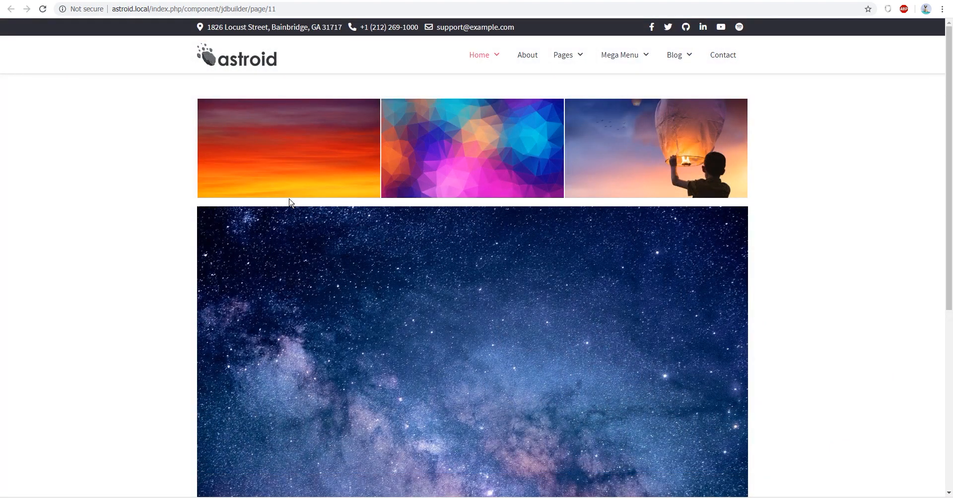
# Preview the gallery lightbox in the browser's responsive device view at 400 px width, paging through the images, and return to the normal page view
pyautogui.hotkey('ctrl', 'shift', 'i')
pyautogui.press('F5')
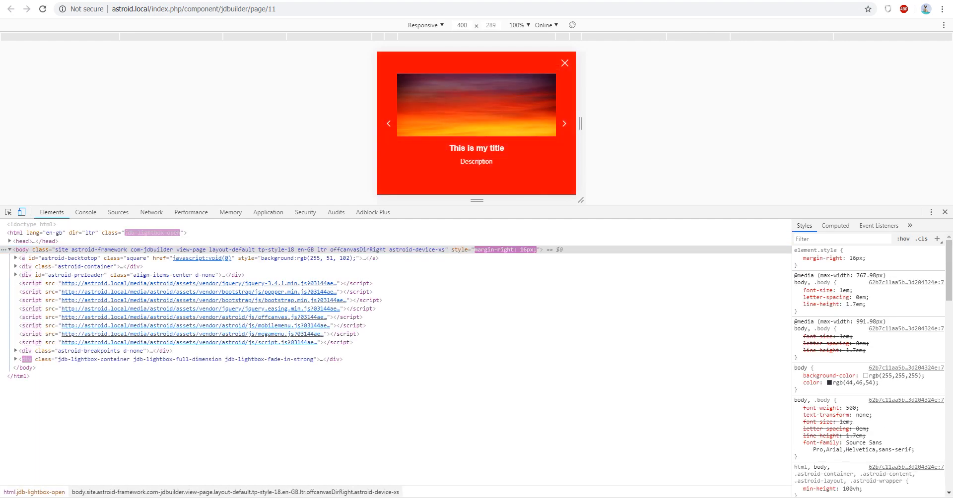
pyautogui.click(565, 124)
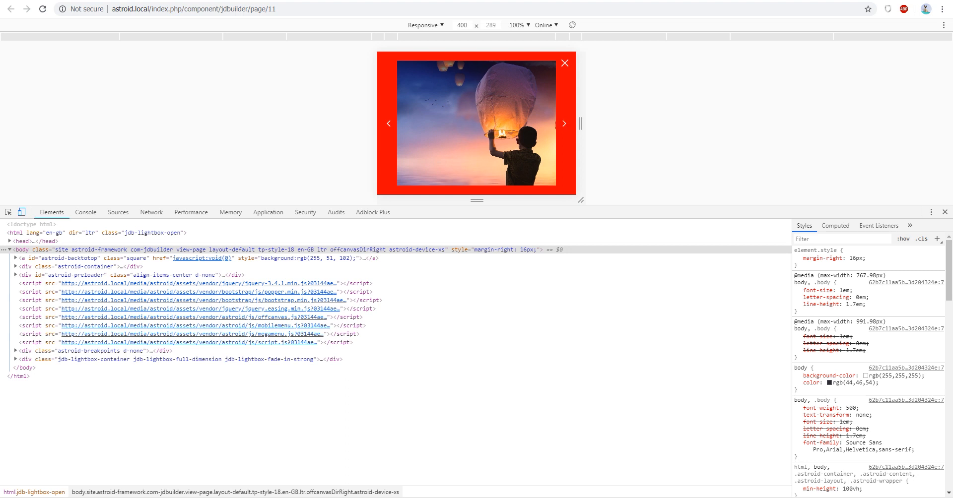
pyautogui.click(564, 124)
pyautogui.moveTo(526, 211); pyautogui.dragTo(526, 285)
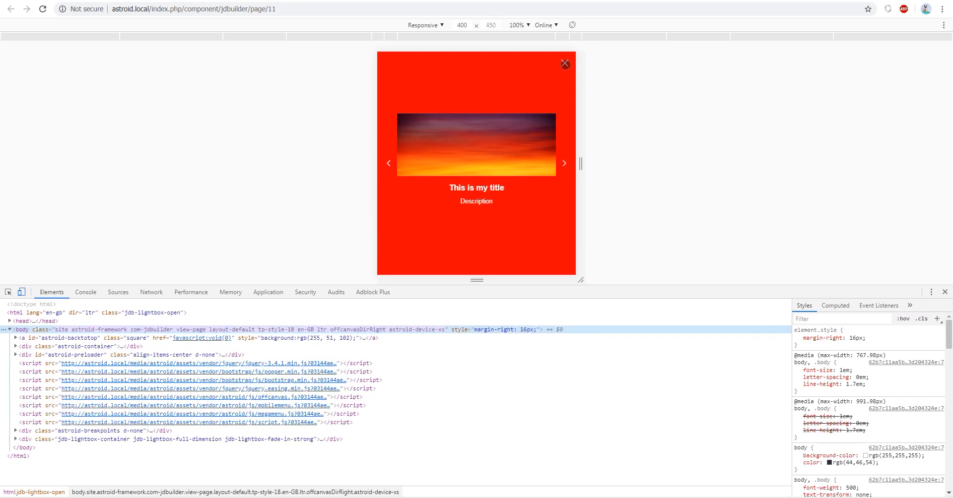
pyautogui.click(945, 292)
pyautogui.click(48, 6)
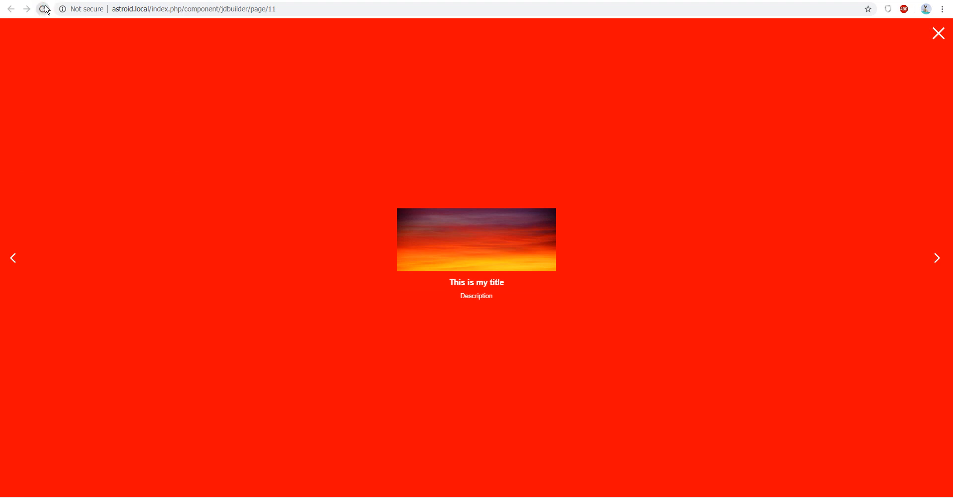